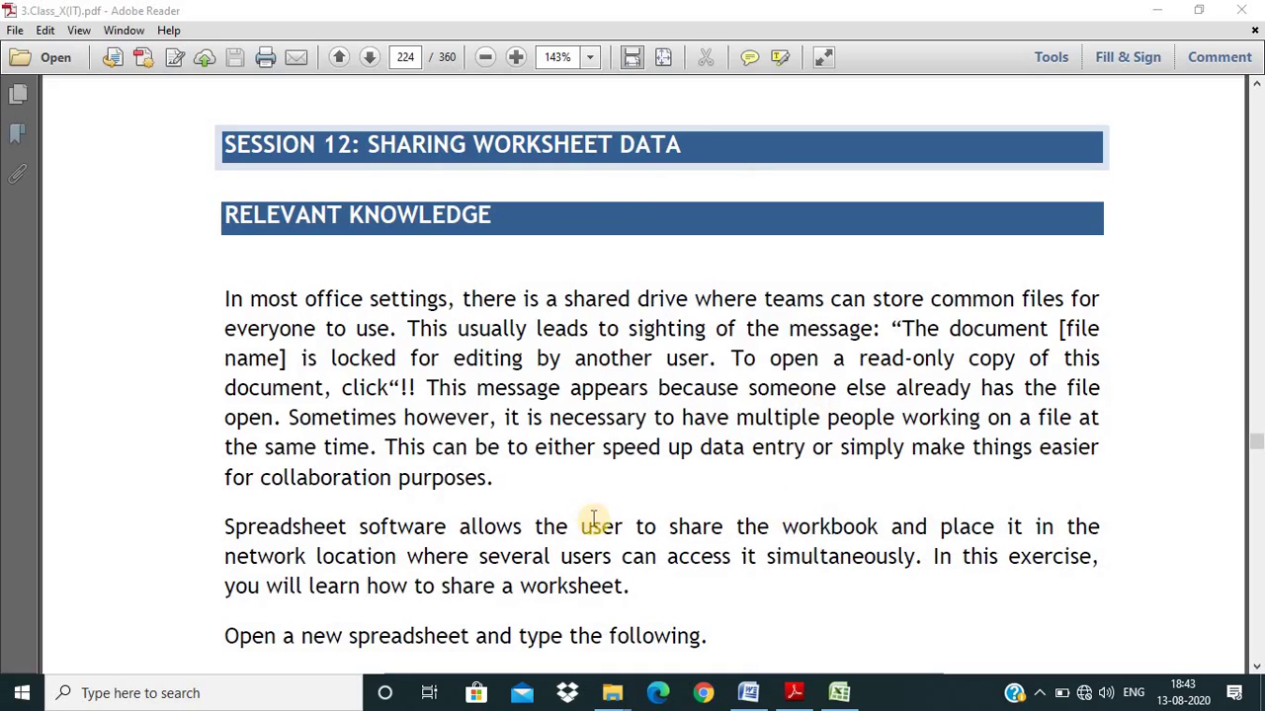
Step: Scroll the guide down to Figure 48 on sharing, then switch to Book1 in Excel
{"action": "left_click", "coordinate": [1257, 667]}
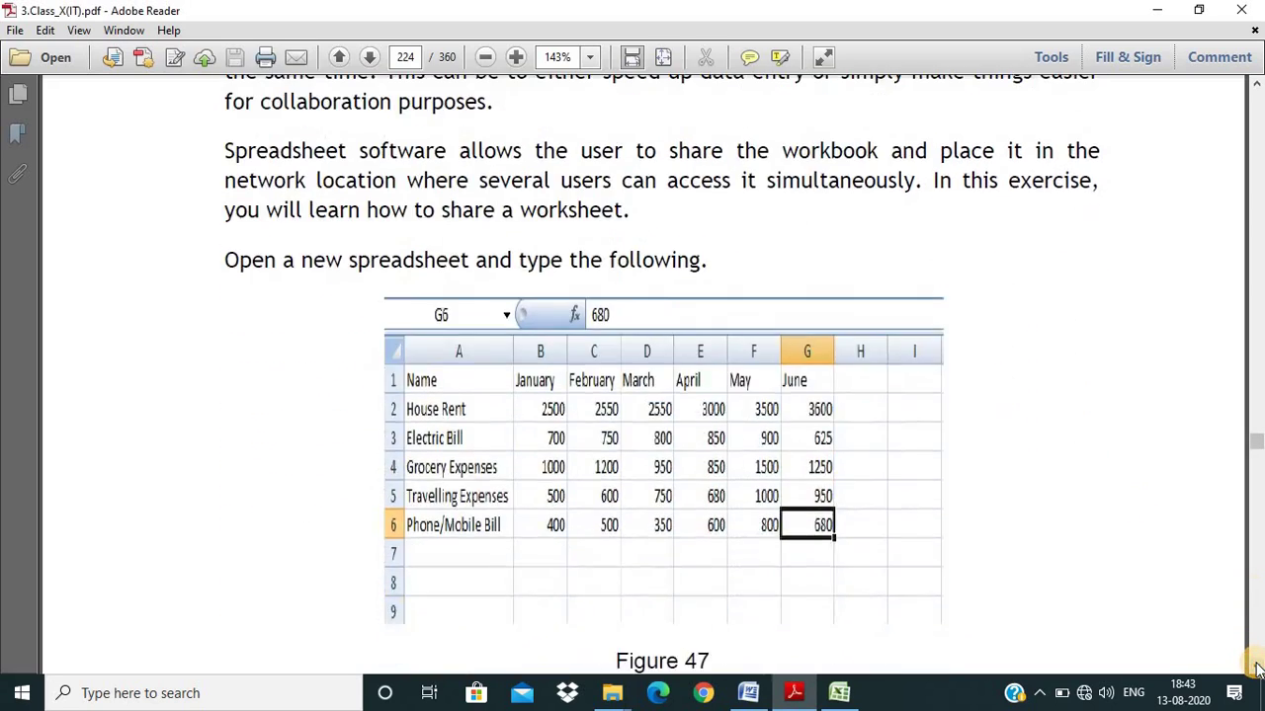
{"action": "left_click", "coordinate": [1256, 667]}
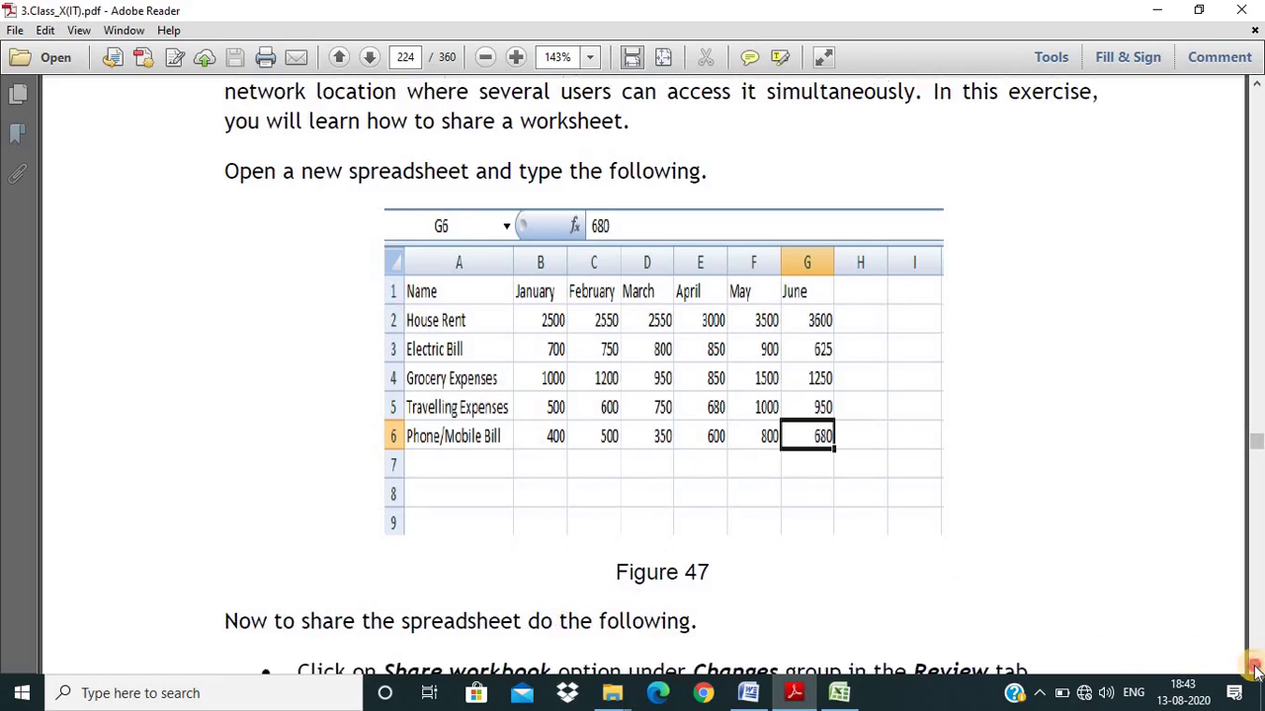
{"action": "scroll", "coordinate": [890, 444], "scroll_direction": "down", "scroll_amount": 5}
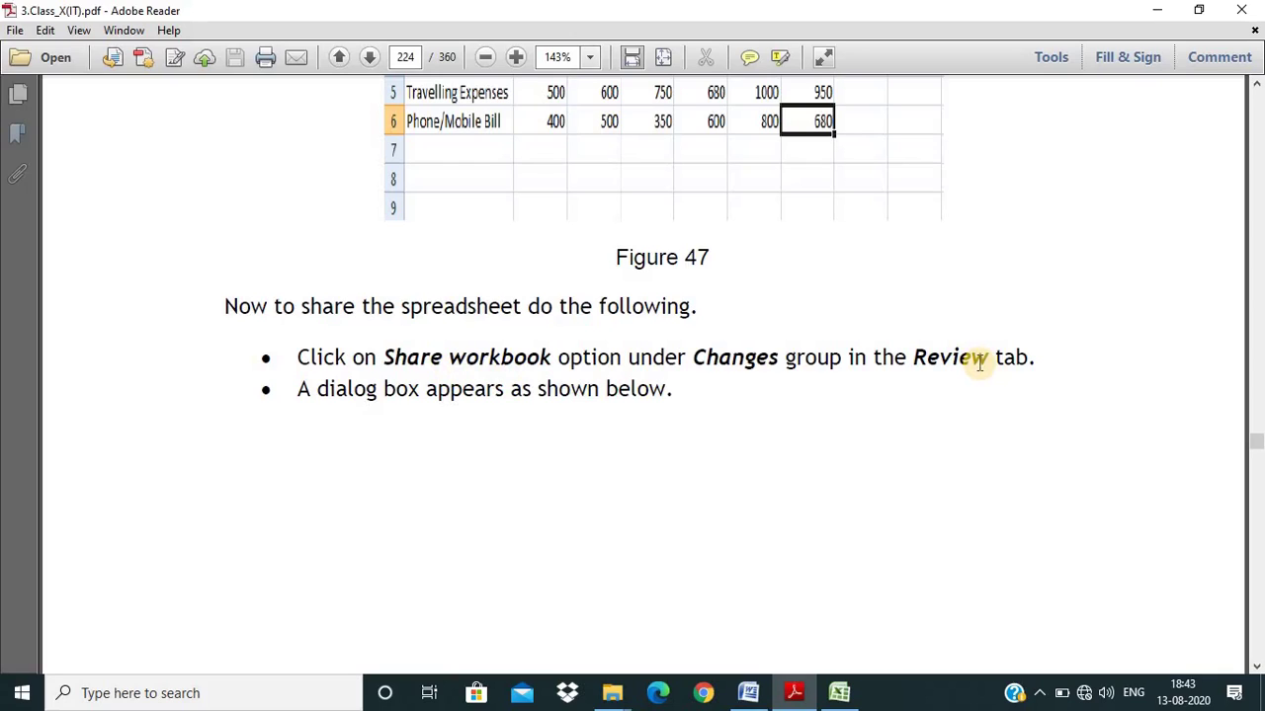
{"action": "left_click", "coordinate": [1255, 670]}
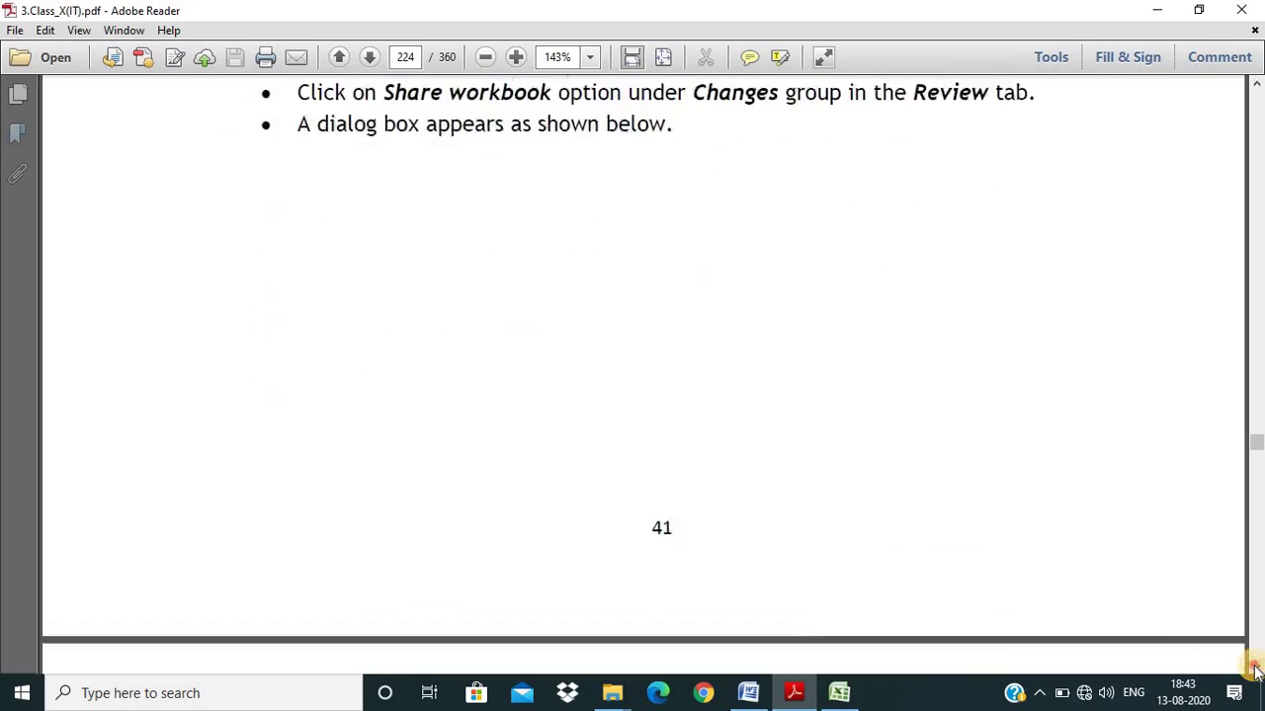
{"action": "left_click", "coordinate": [1254, 670]}
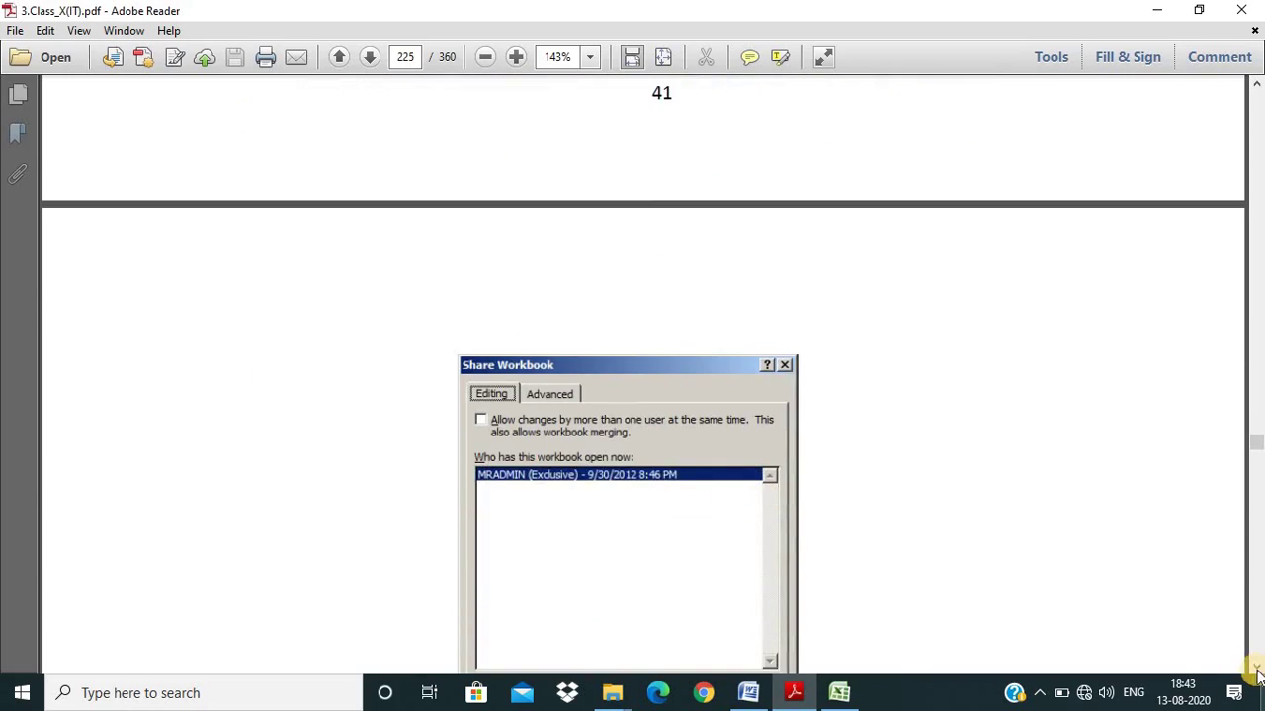
{"action": "left_click", "coordinate": [1255, 671]}
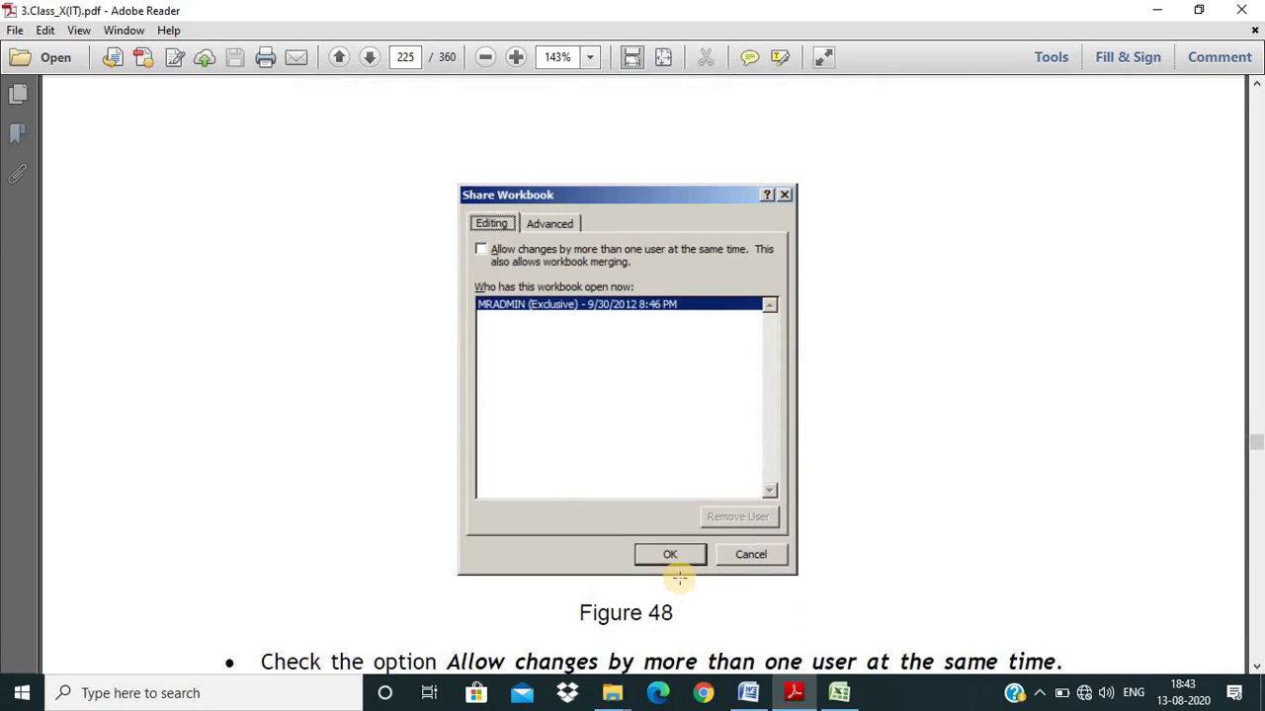
{"action": "left_click", "coordinate": [838, 696]}
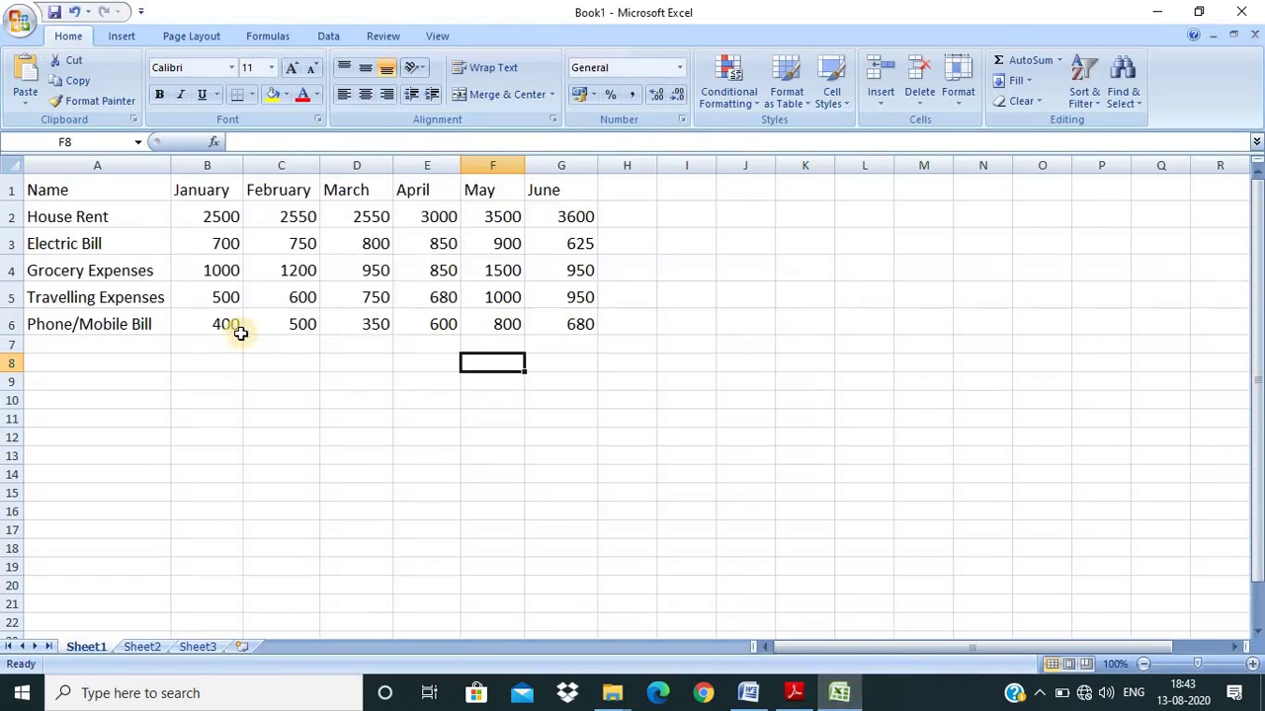
Step: Select cell G8 below the June figures and bring up the Review tab commands
{"action": "left_click", "coordinate": [587, 359]}
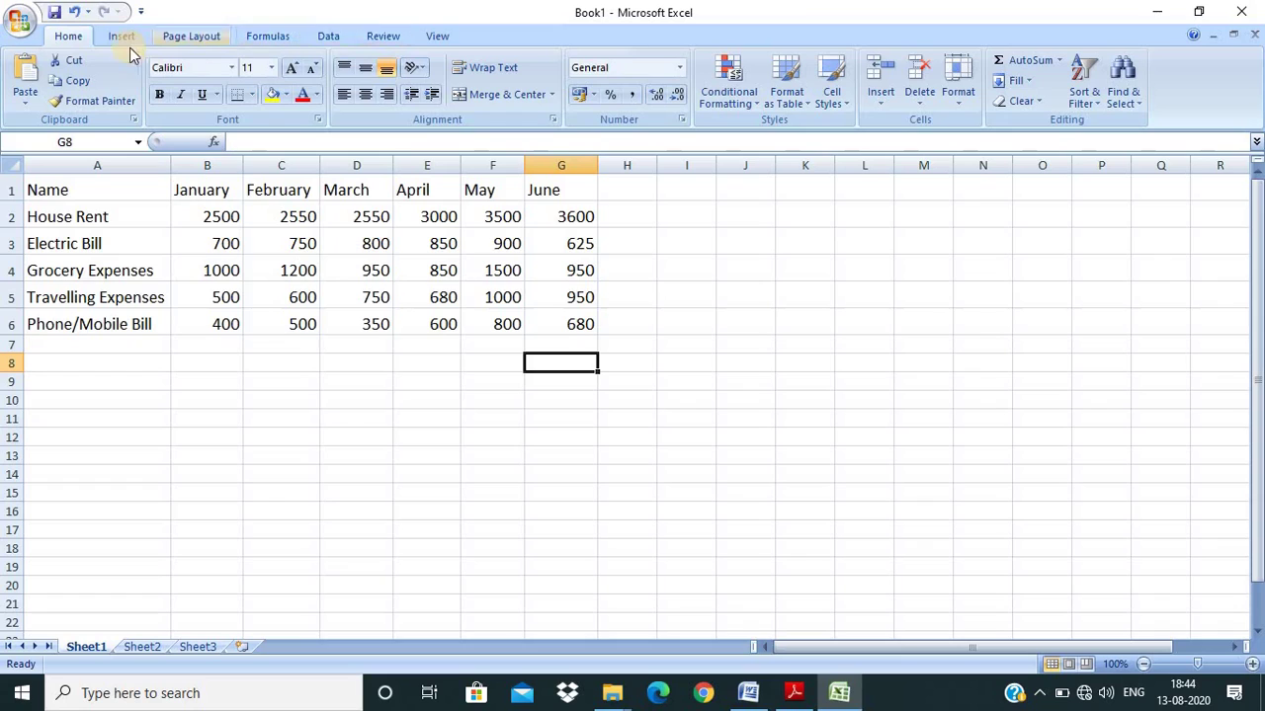
{"action": "left_click", "coordinate": [392, 41]}
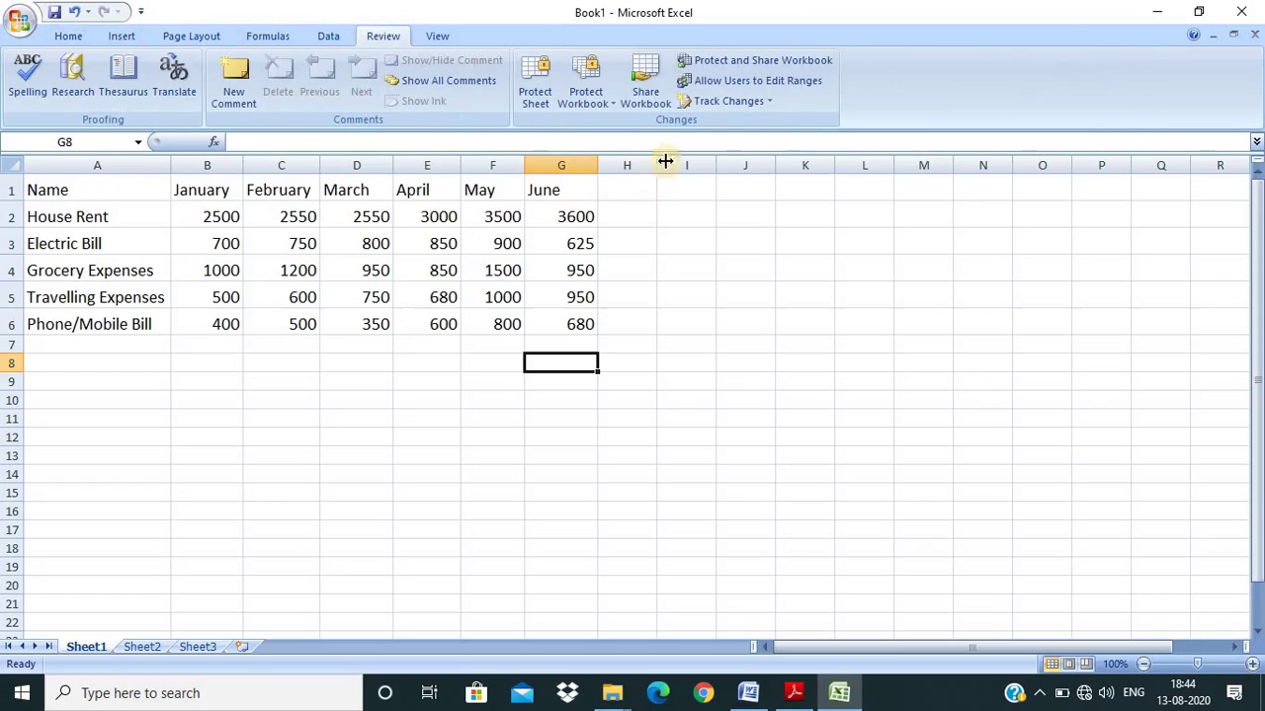
Step: In Share Workbook, tick 'Allow changes by more than one user at the same time'
{"action": "left_click", "coordinate": [656, 107]}
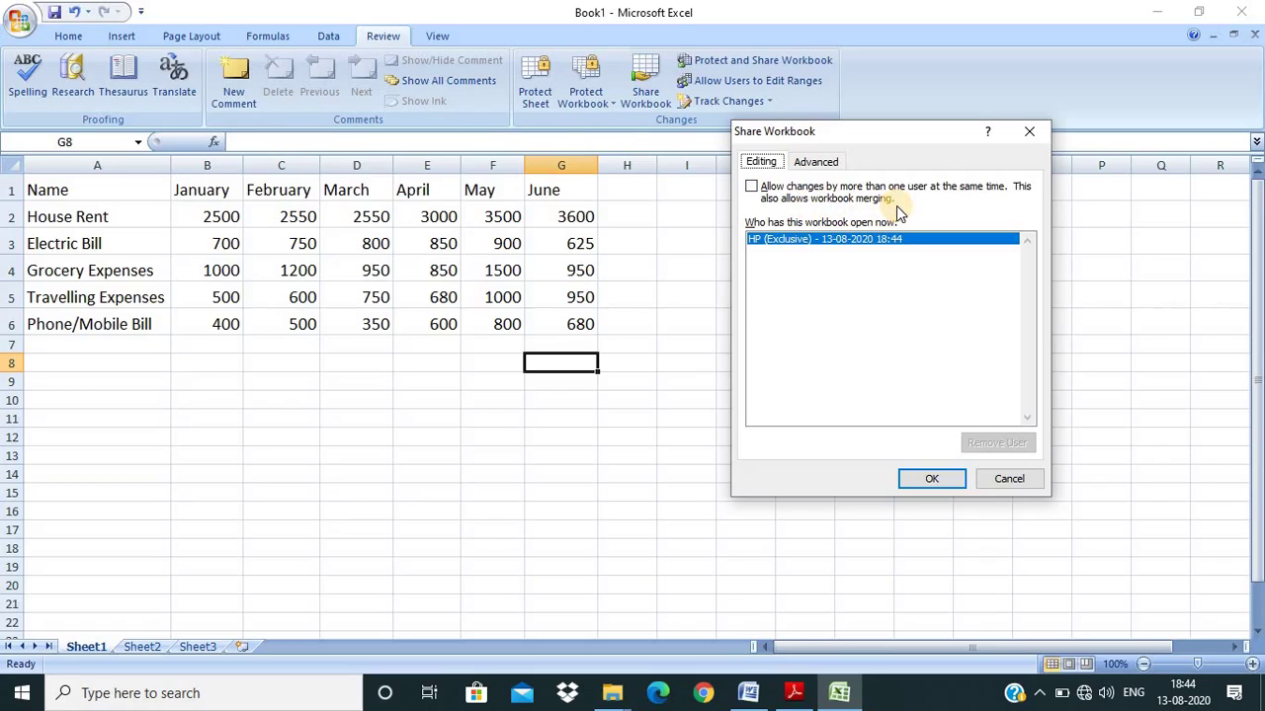
{"action": "left_click", "coordinate": [753, 187]}
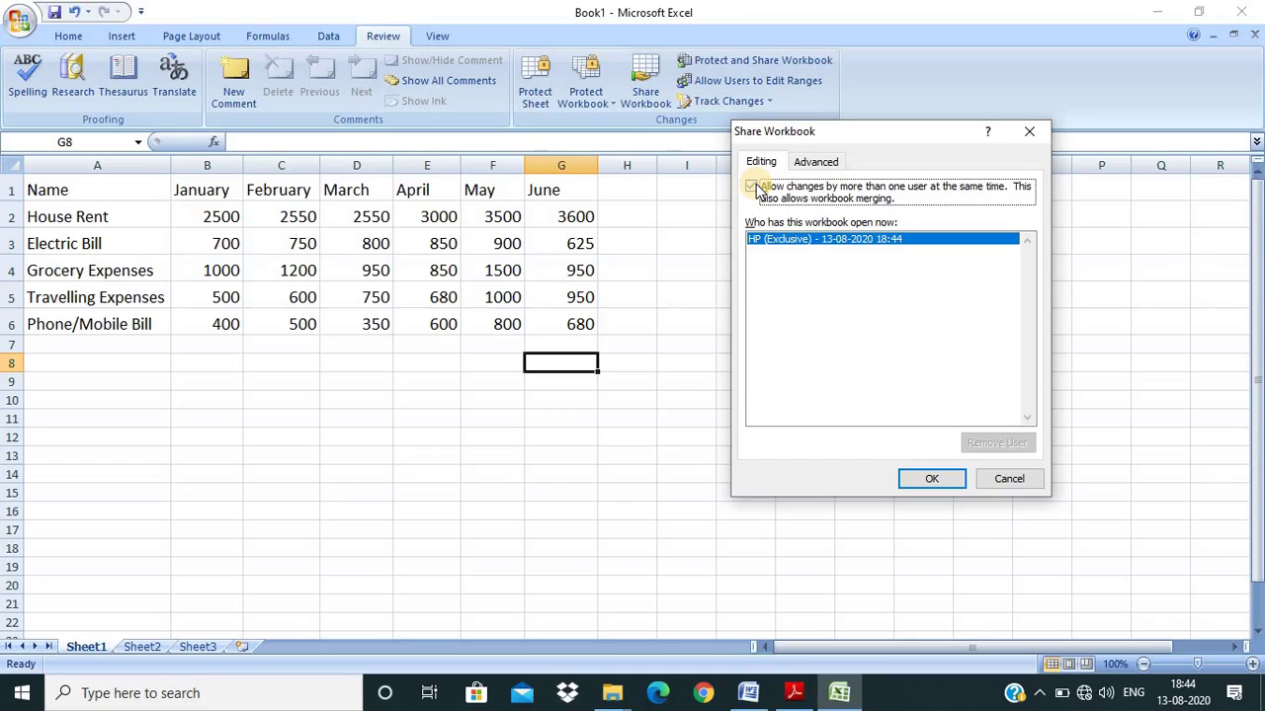
{"action": "left_click", "coordinate": [753, 187]}
{"action": "left_click", "coordinate": [752, 187]}
Step: On the Advanced tab, keep change history for 1 day instead of 30
{"action": "left_click", "coordinate": [816, 164]}
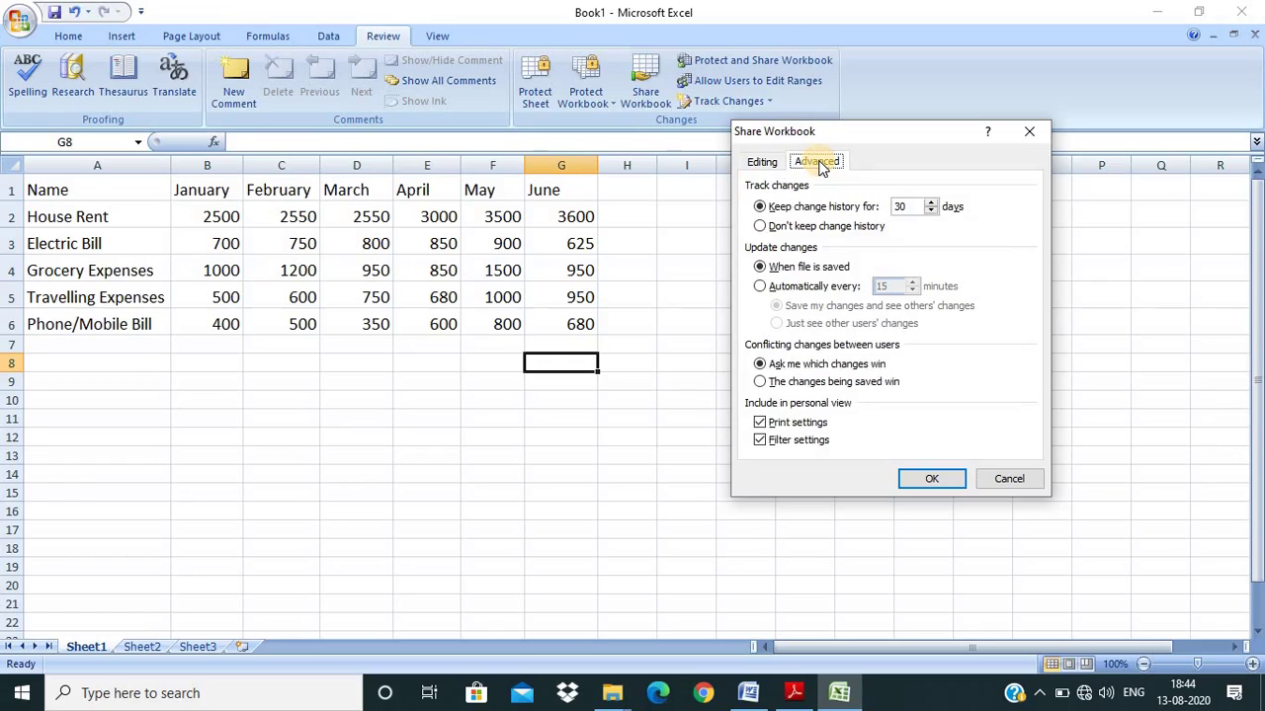
{"action": "left_click", "coordinate": [819, 207]}
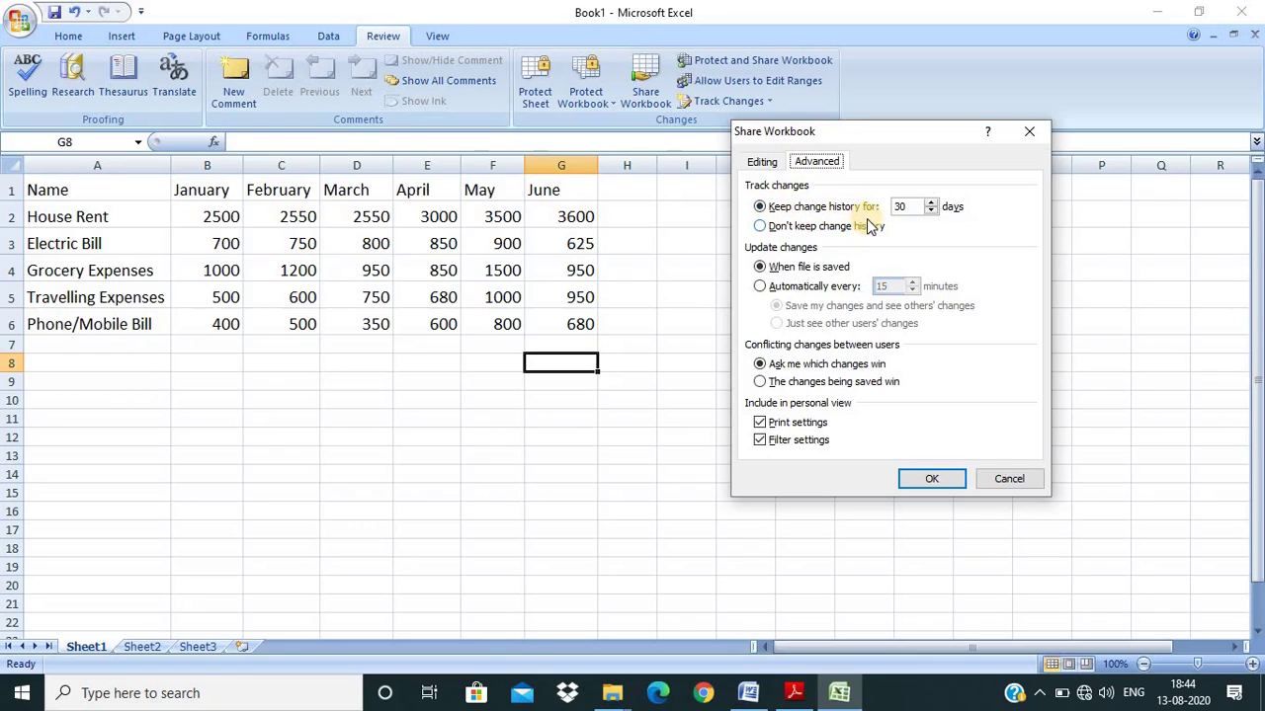
{"action": "left_click", "coordinate": [930, 211]}
{"action": "type", "text": "1"}
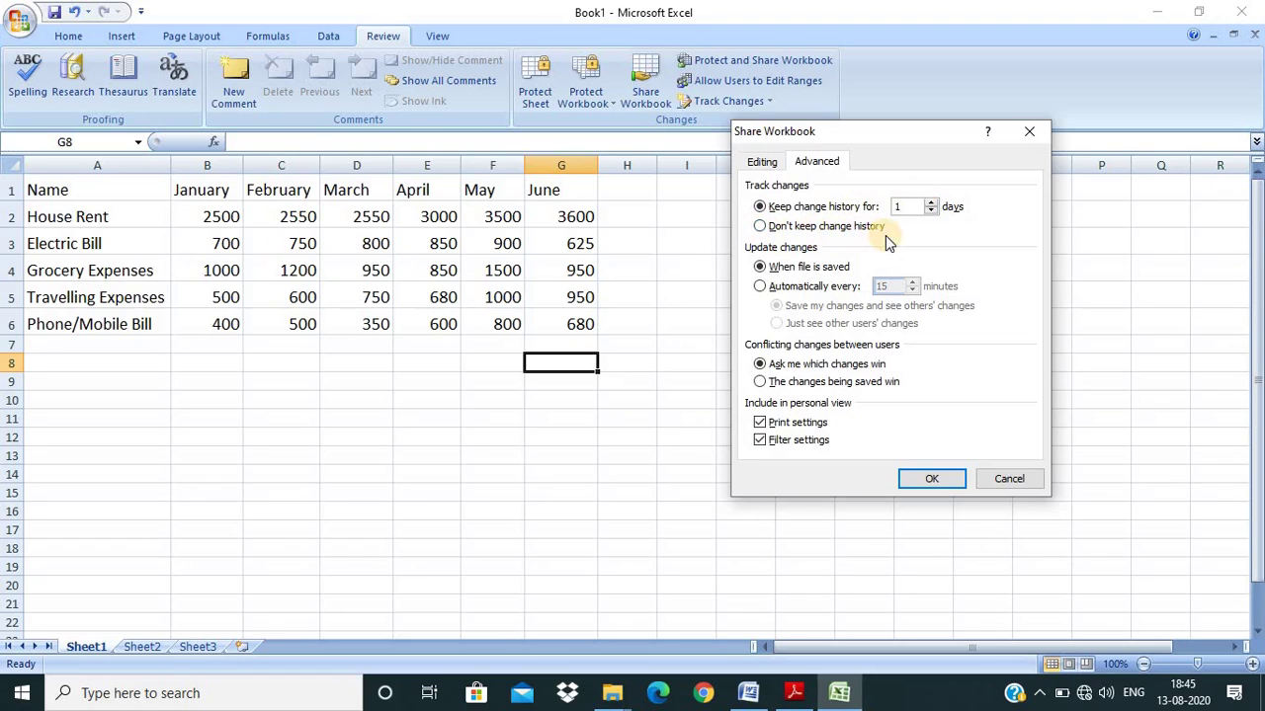
{"action": "left_click", "coordinate": [760, 226]}
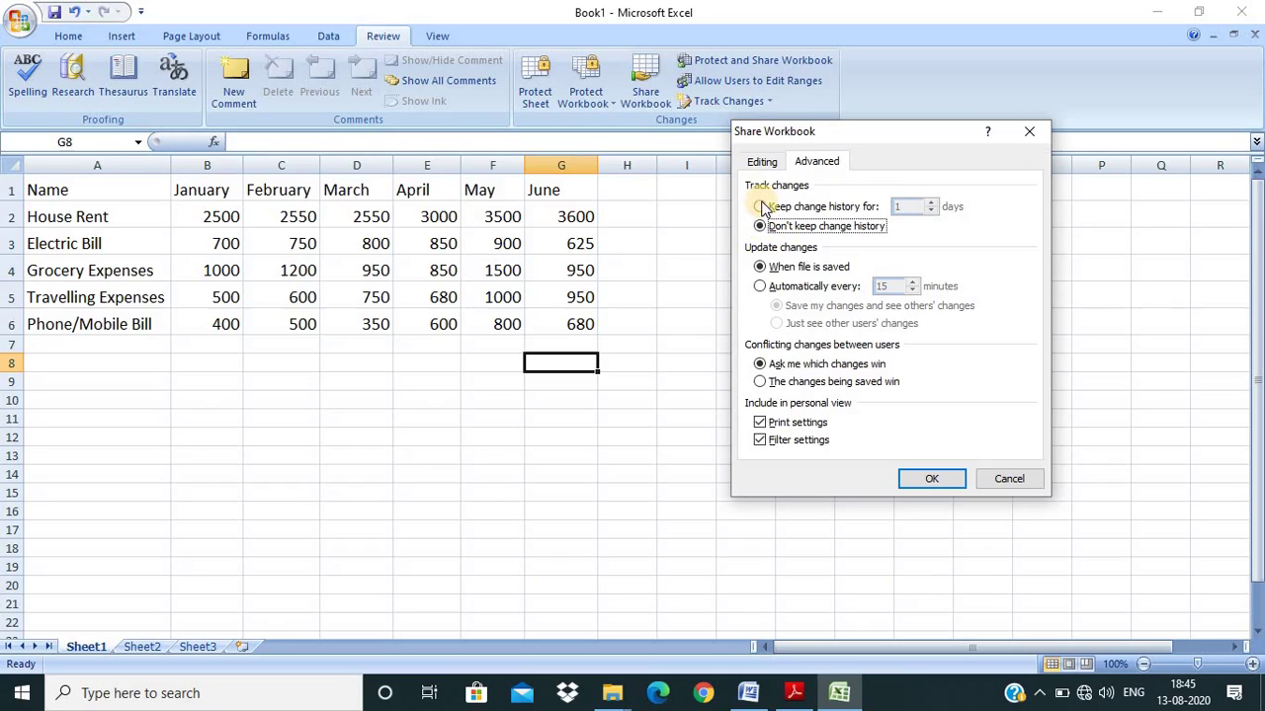
{"action": "left_click", "coordinate": [760, 206]}
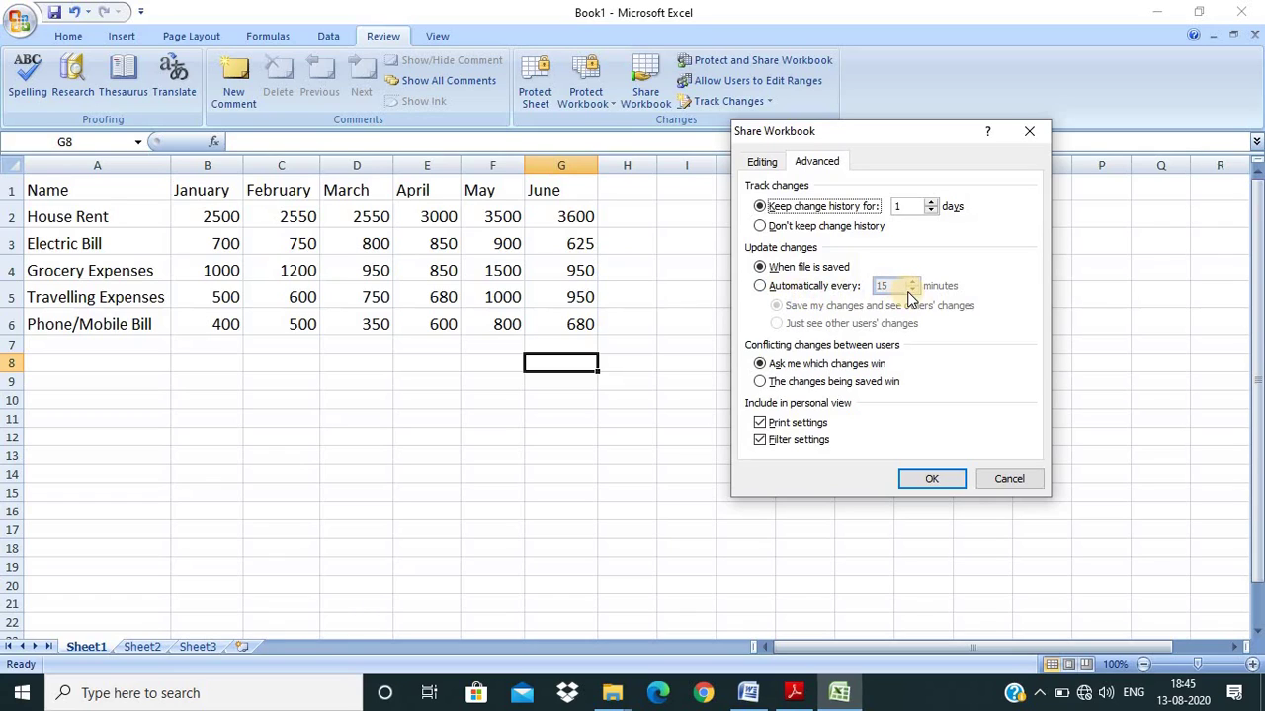
Step: Set the automatic update interval to 20 minutes while keeping updates on file save
{"action": "left_click", "coordinate": [760, 287]}
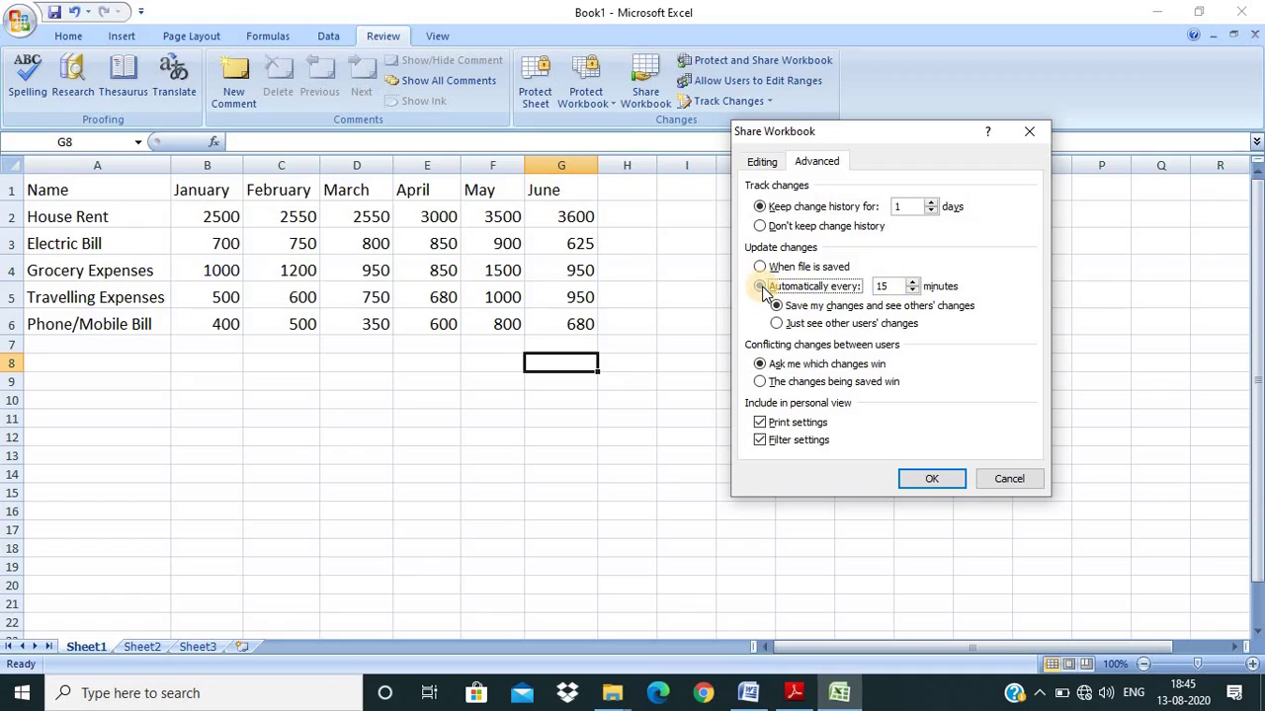
{"action": "left_click", "coordinate": [912, 282]}
{"action": "left_click", "coordinate": [911, 281]}
{"action": "left_click", "coordinate": [912, 282]}
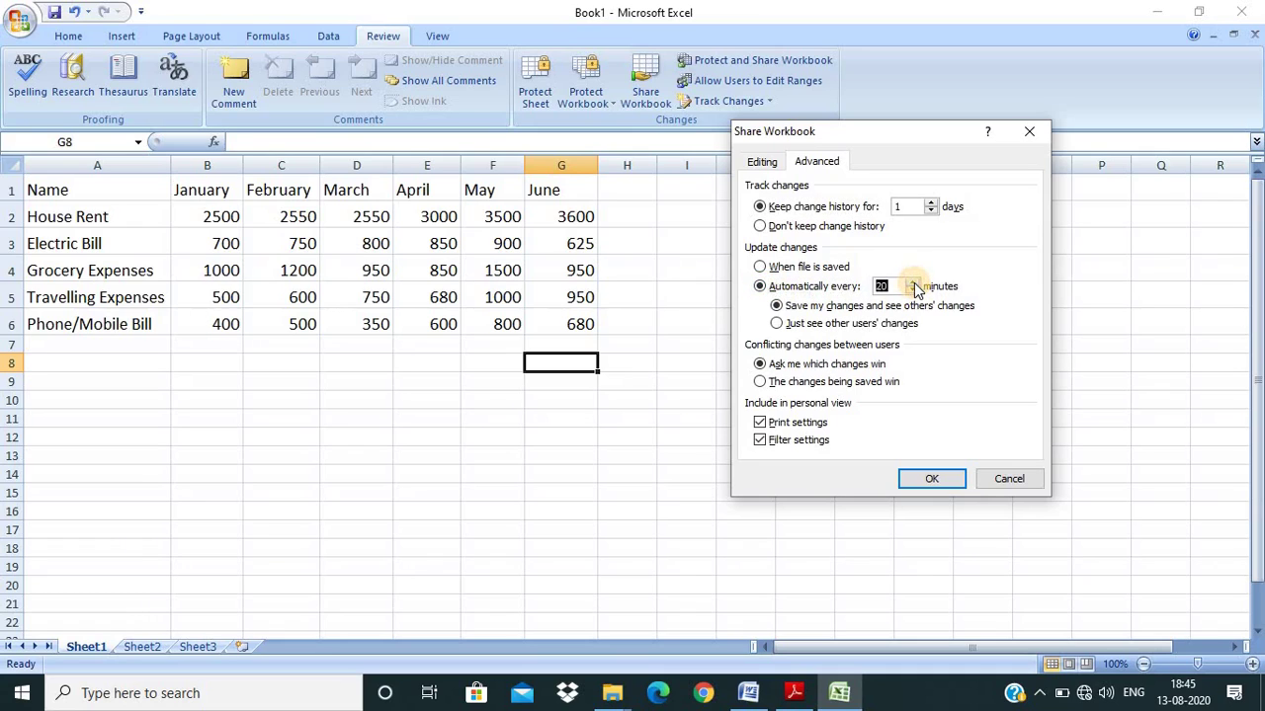
{"action": "left_click", "coordinate": [760, 268]}
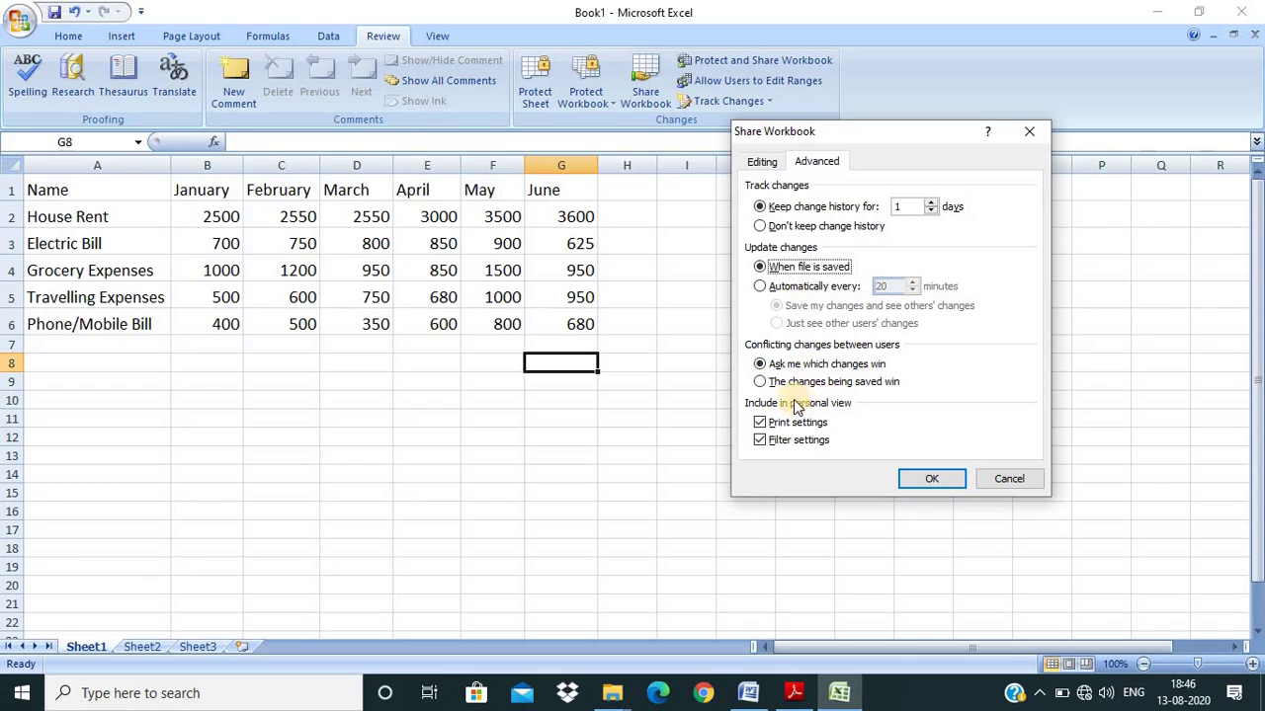
Step: Restore 'ask which changes win' and include print and filter settings, then return to Editing
{"action": "left_click", "coordinate": [760, 382]}
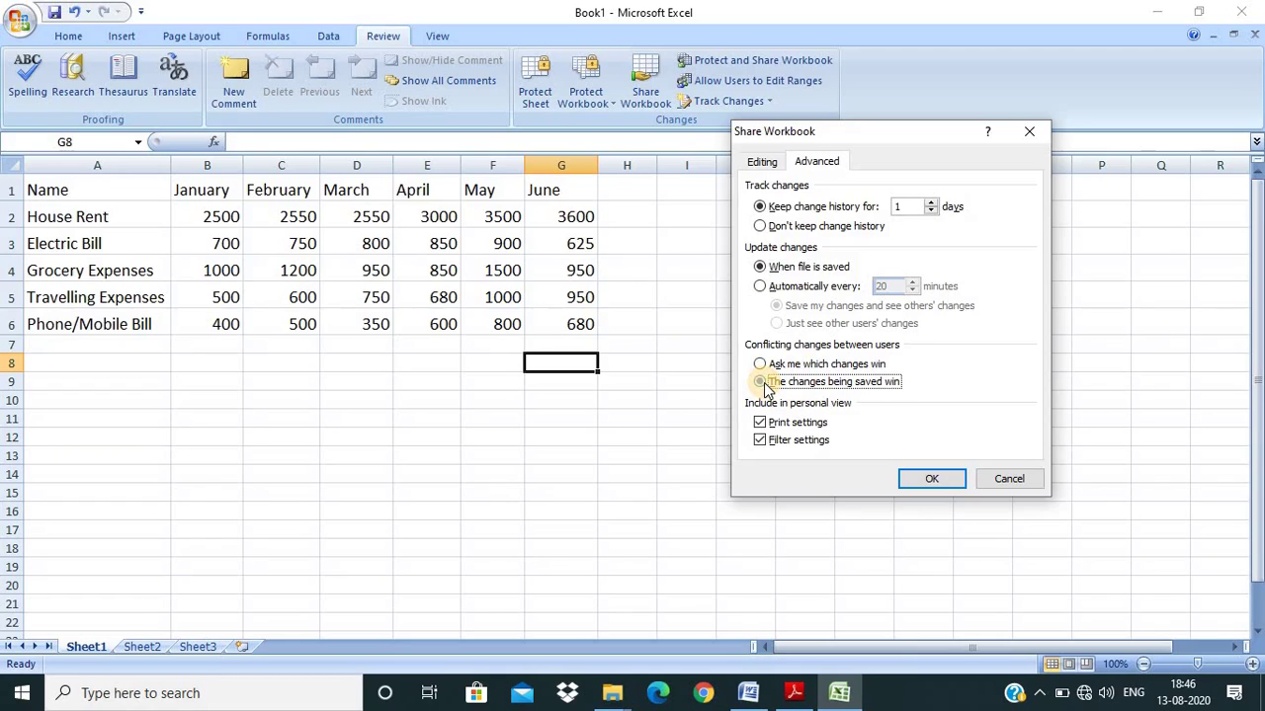
{"action": "left_click", "coordinate": [763, 366]}
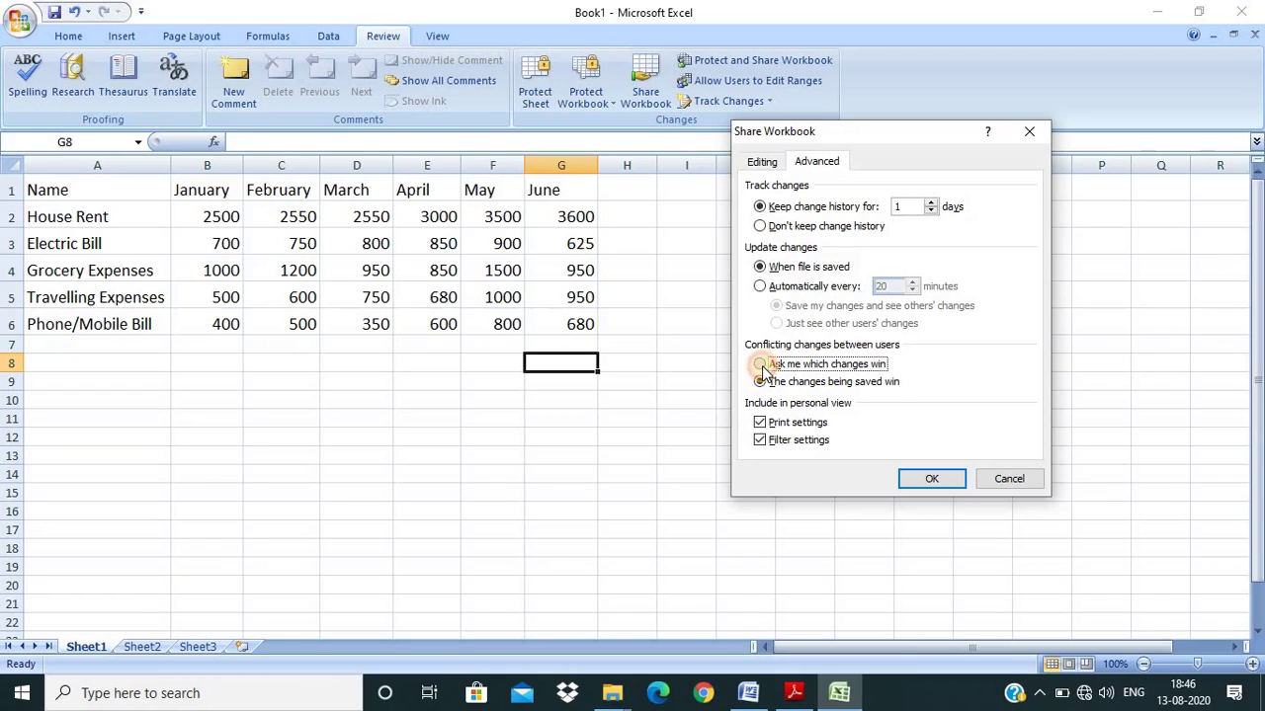
{"action": "left_click", "coordinate": [770, 427]}
{"action": "left_click", "coordinate": [761, 424]}
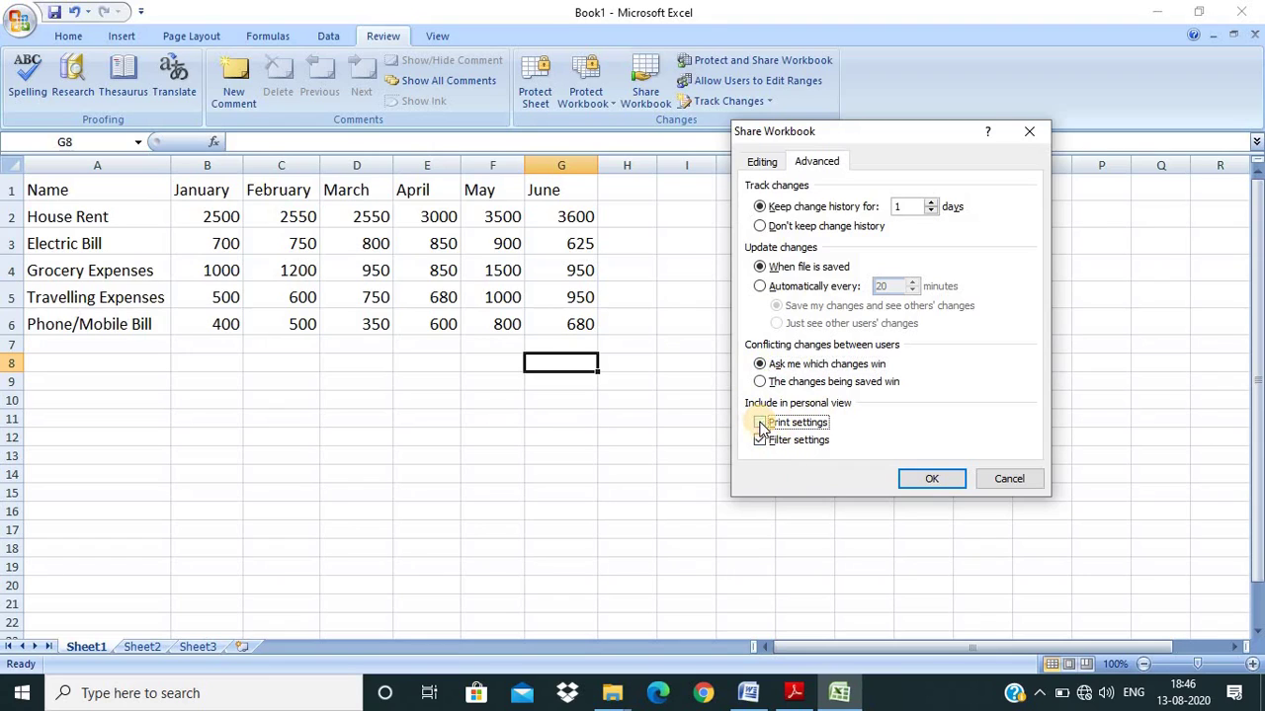
{"action": "left_click", "coordinate": [760, 439]}
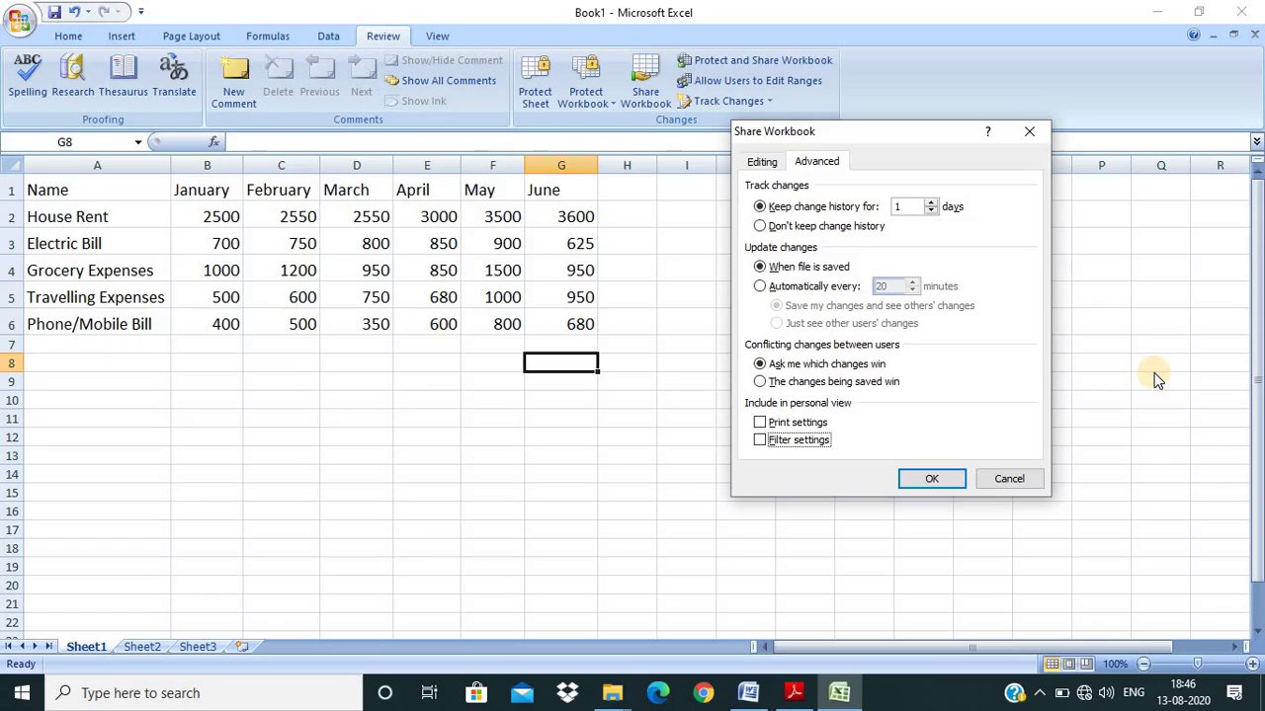
{"action": "left_click", "coordinate": [760, 422]}
{"action": "left_click", "coordinate": [761, 442]}
{"action": "left_click", "coordinate": [776, 162]}
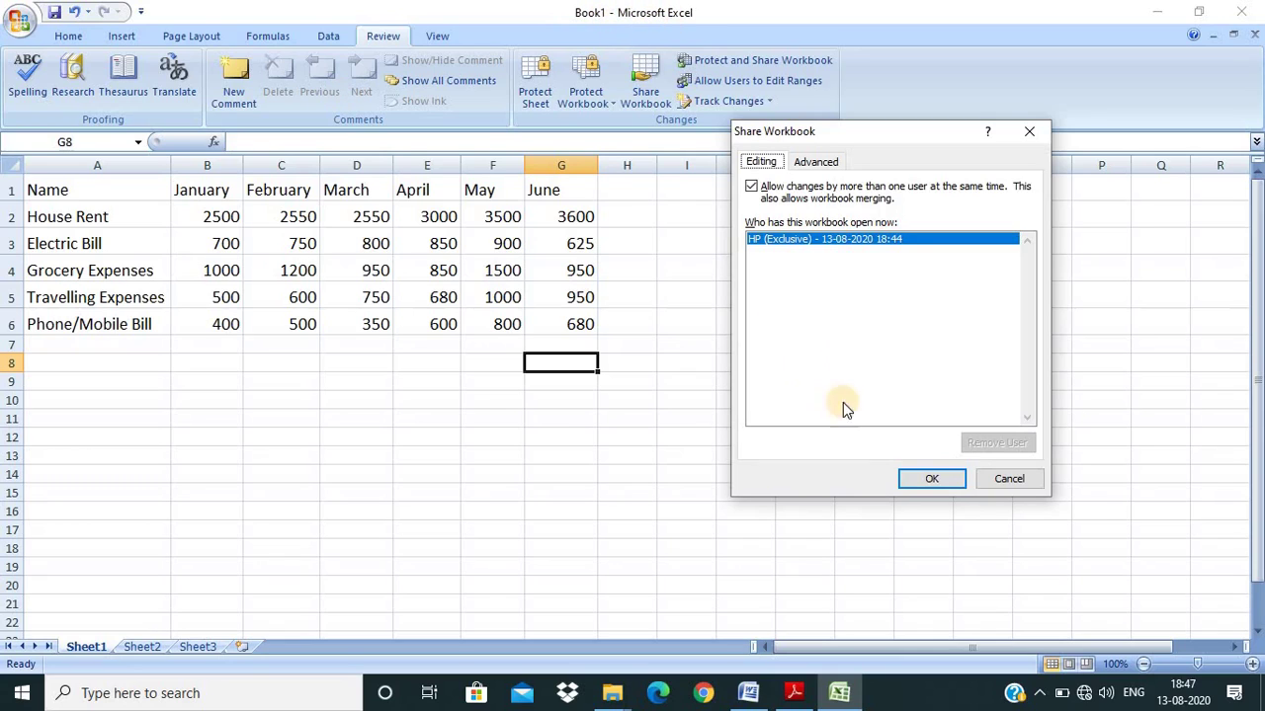
Step: Confirm the sharing settings and save the workbook as Book1 in Documents
{"action": "left_click", "coordinate": [928, 478]}
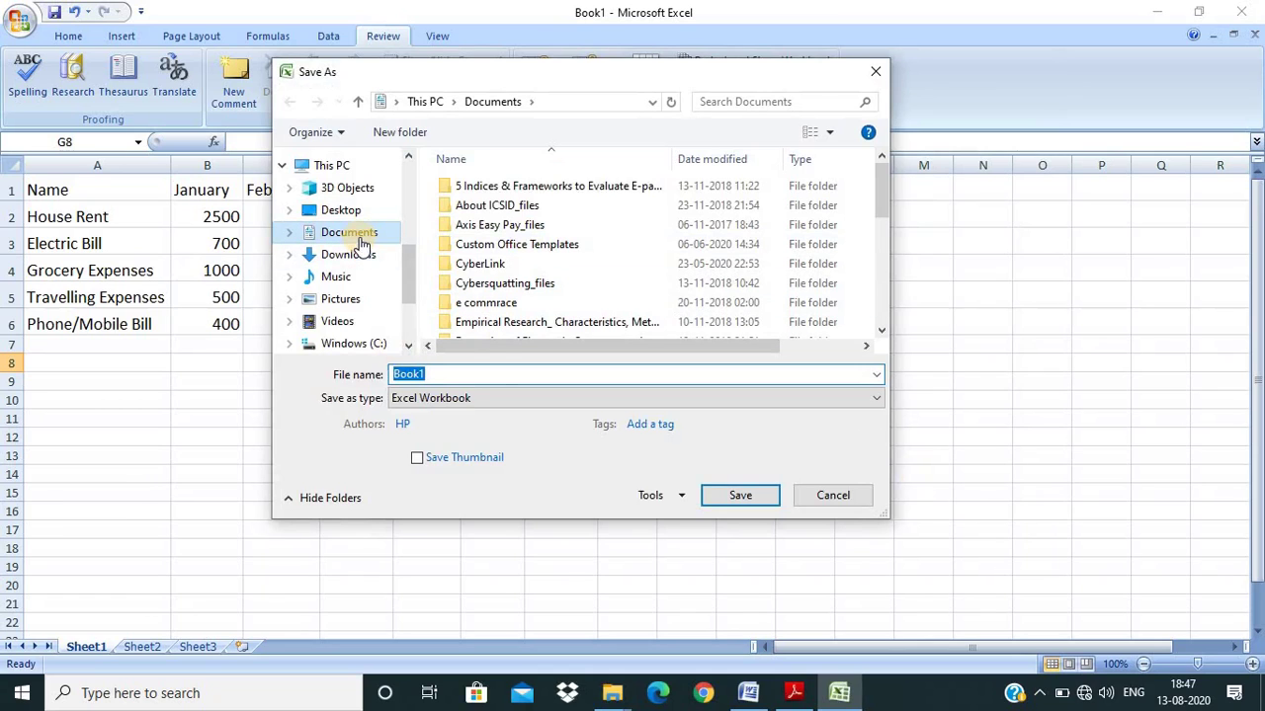
{"action": "left_click", "coordinate": [761, 504]}
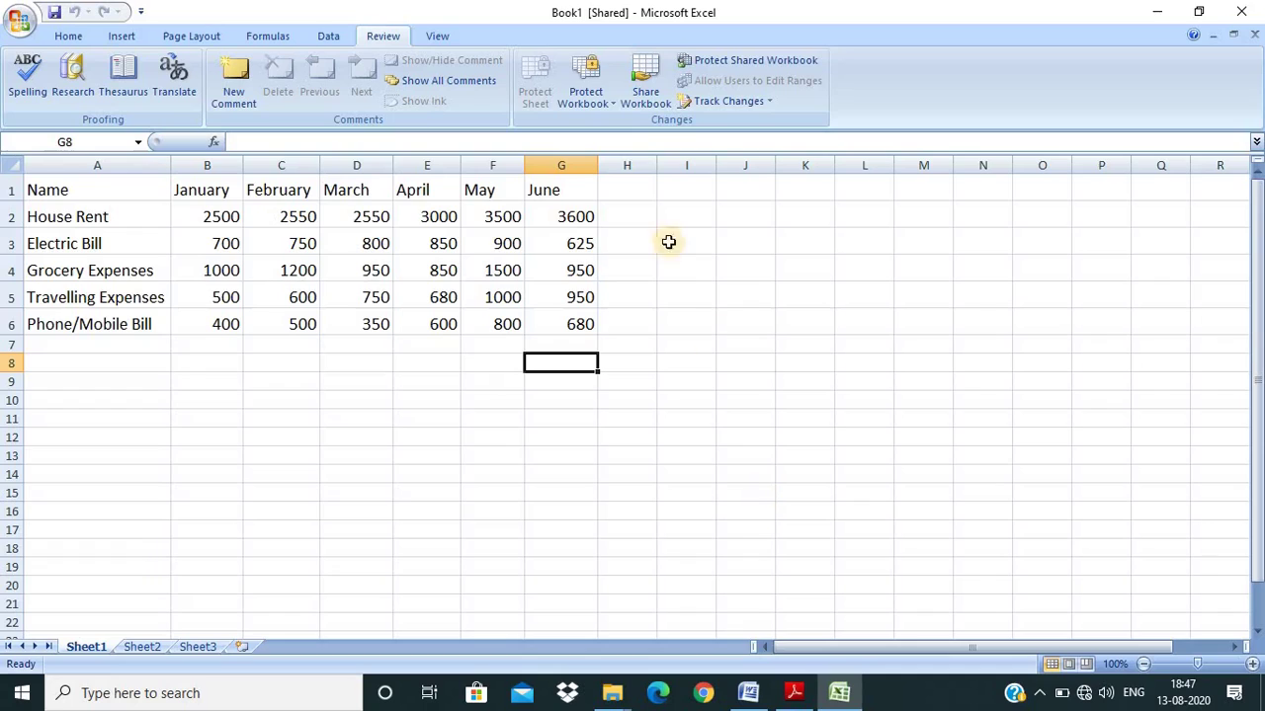